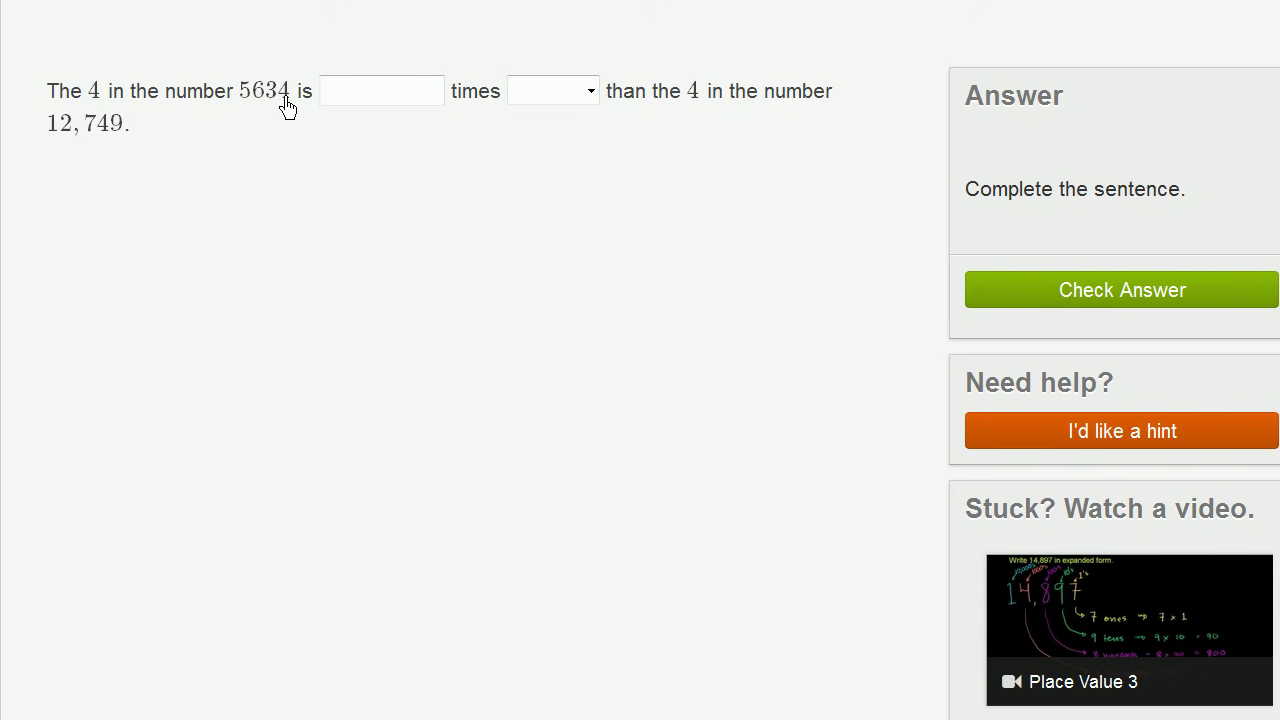
Highlight the 4 in 5634 and the 4 in 12,749 to compare their places.
{"action": "left_click_drag", "start_coordinate": [286, 98], "coordinate": [280, 98]}
{"action": "left_click_drag", "start_coordinate": [96, 132], "coordinate": [108, 136]}
{"action": "double_click", "coordinate": [97, 99]}
{"action": "double_click", "coordinate": [104, 128]}
{"action": "left_click", "coordinate": [284, 98]}
{"action": "double_click", "coordinate": [284, 98]}
{"action": "left_click", "coordinate": [94, 130]}
{"action": "double_click", "coordinate": [106, 130]}
Answer '10 times smaller' for the 5634 question, check it, and continue.
{"action": "left_click", "coordinate": [377, 104]}
{"action": "left_click", "coordinate": [548, 93]}
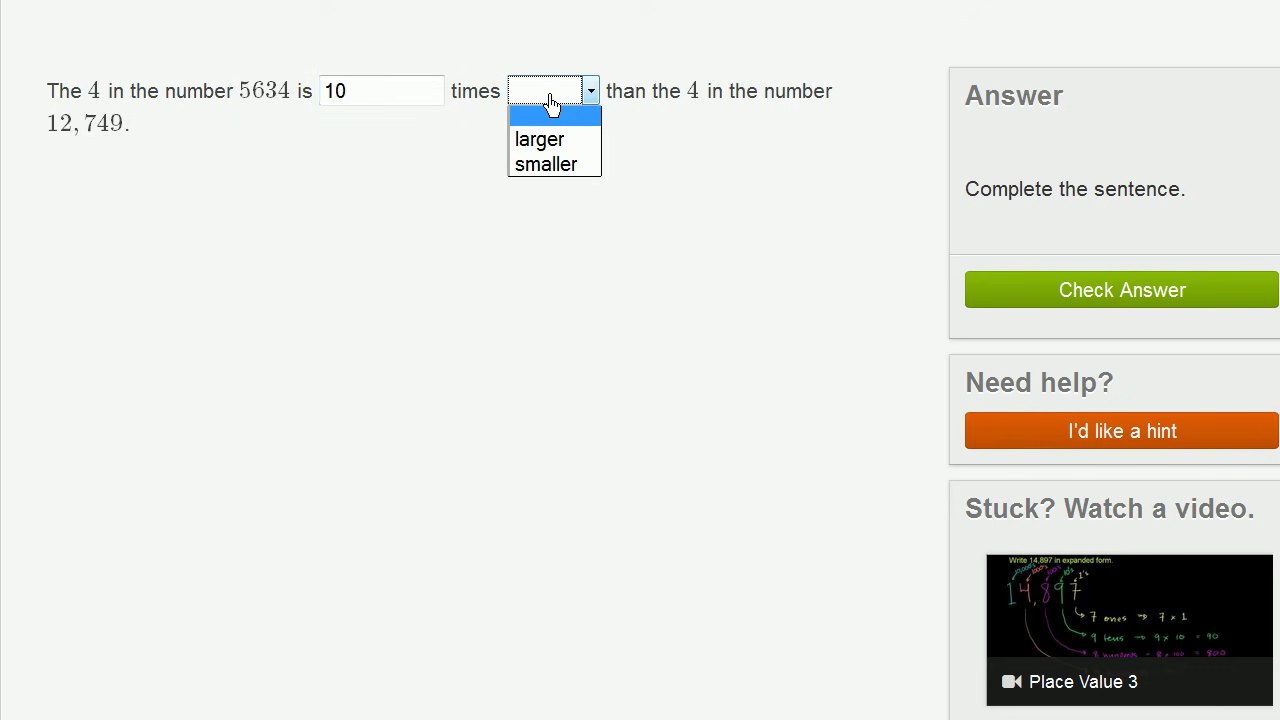
{"action": "left_click", "coordinate": [549, 165]}
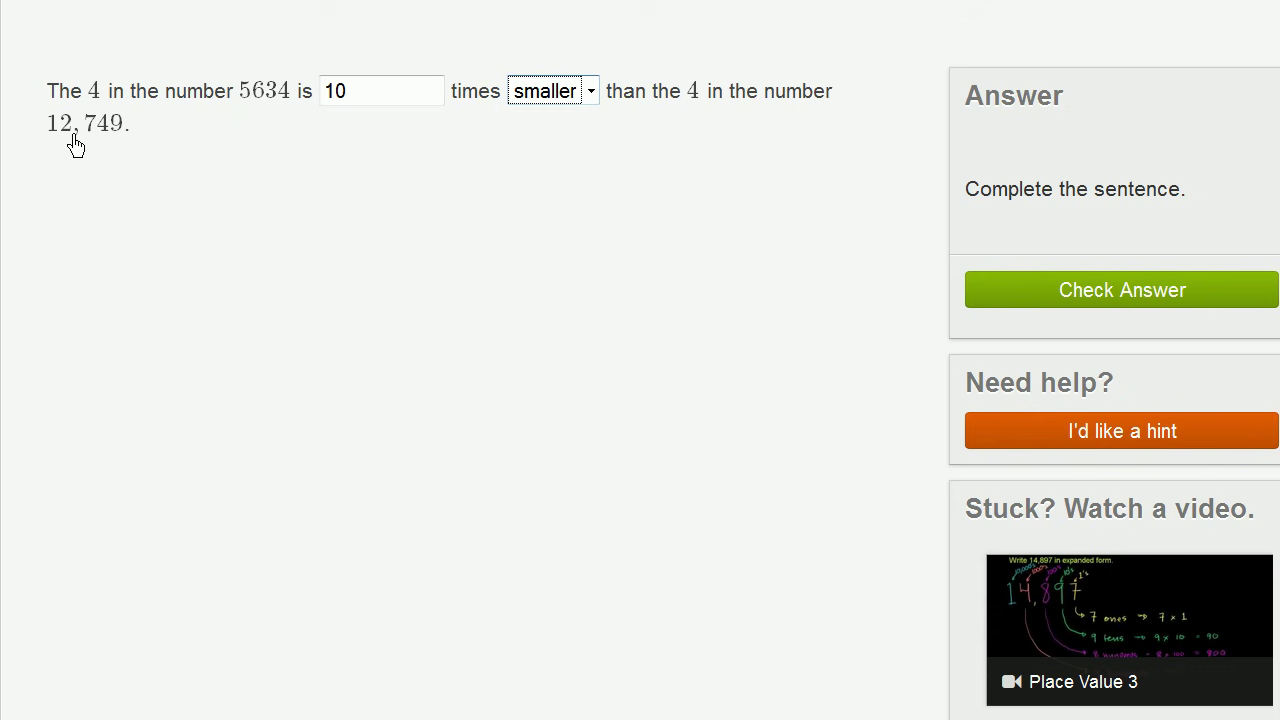
{"action": "double_click", "coordinate": [284, 95]}
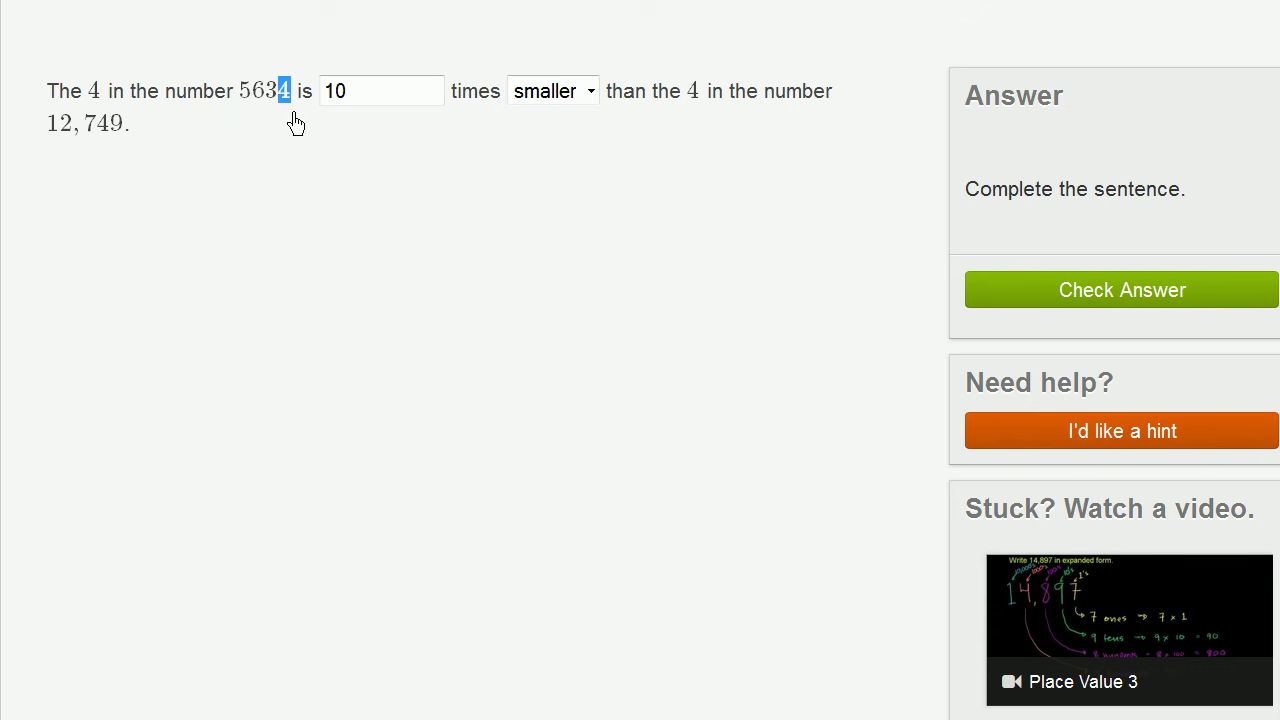
{"action": "double_click", "coordinate": [105, 129]}
{"action": "left_click", "coordinate": [1029, 290]}
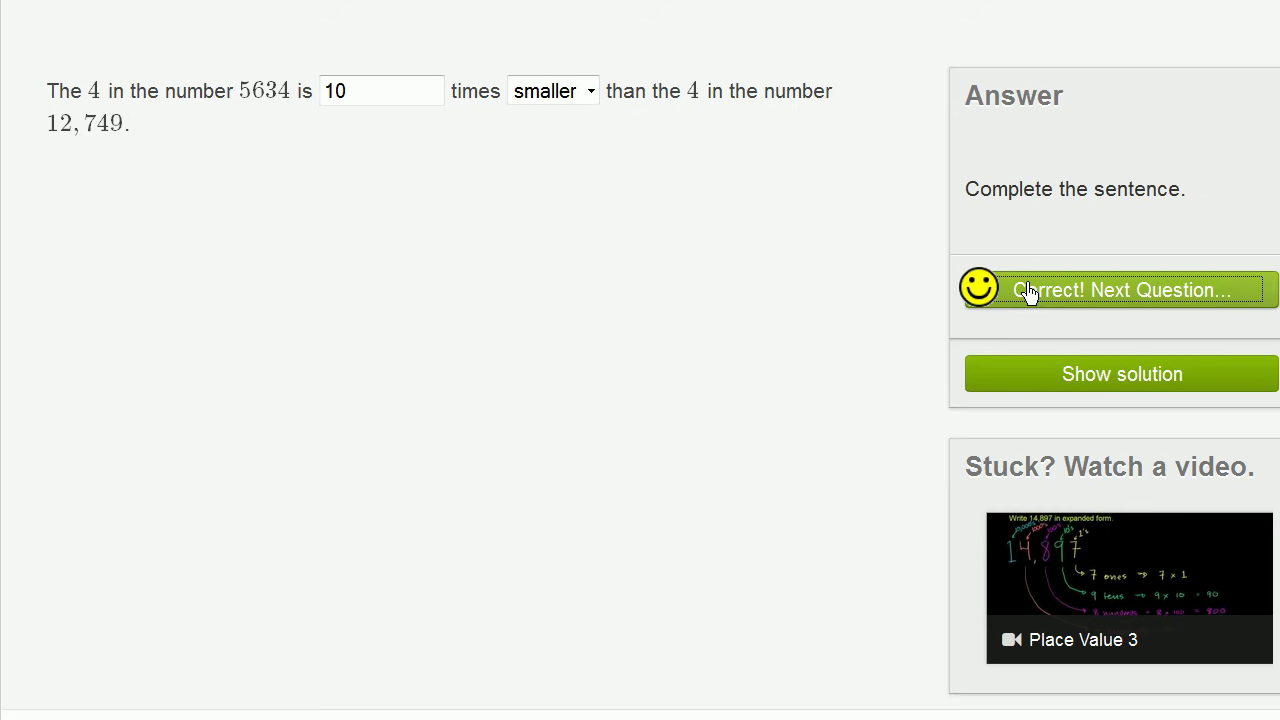
{"action": "left_click", "coordinate": [1029, 290]}
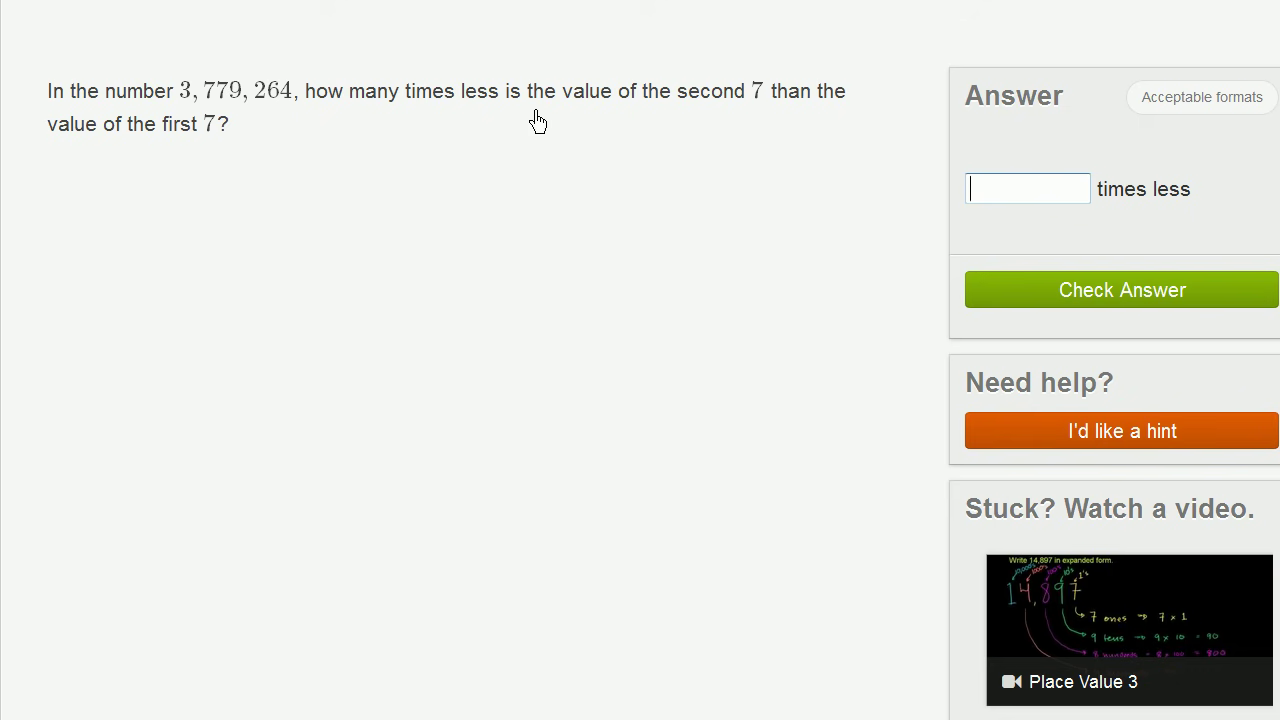
Highlight the question text and the two 7s in 3,779,264.
{"action": "left_click_drag", "start_coordinate": [573, 106], "coordinate": [751, 123]}
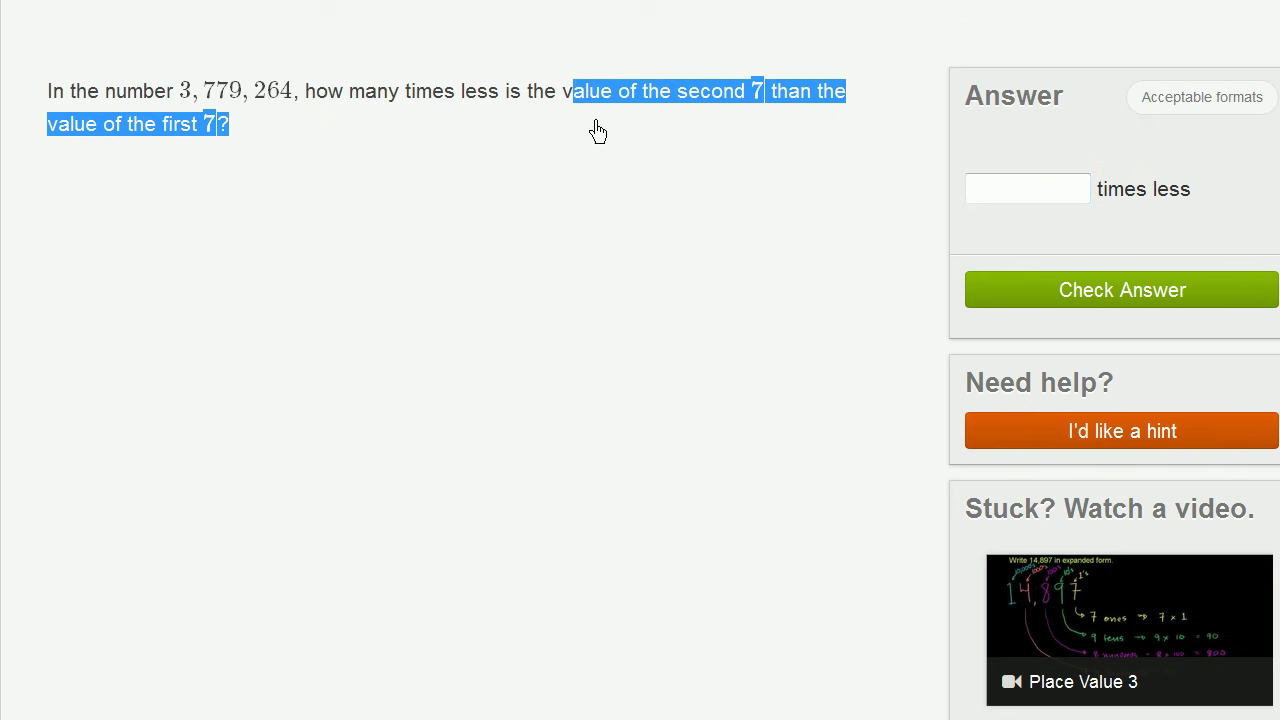
{"action": "left_click", "coordinate": [190, 118]}
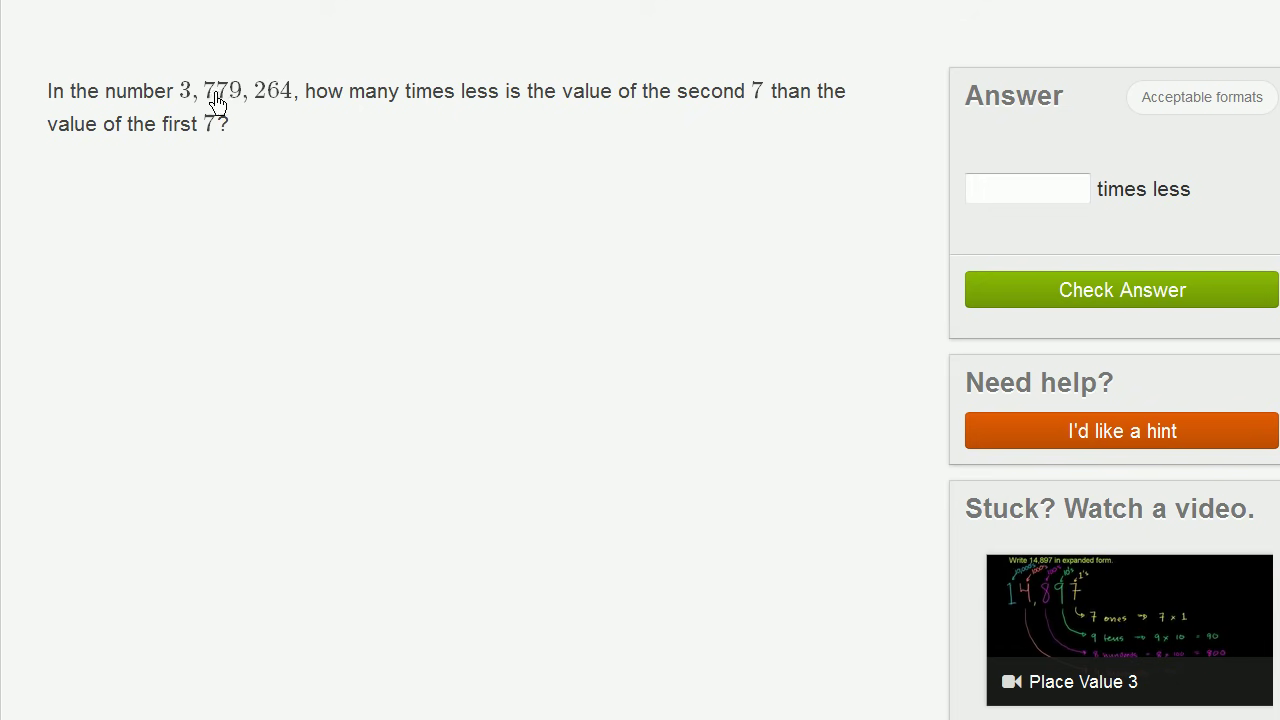
{"action": "left_click_drag", "start_coordinate": [217, 97], "coordinate": [226, 99]}
{"action": "left_click", "coordinate": [205, 98]}
{"action": "double_click", "coordinate": [211, 96]}
{"action": "left_click", "coordinate": [226, 99]}
{"action": "double_click", "coordinate": [222, 97]}
Compare the two 7s again and enter 10 as how many times less.
{"action": "double_click", "coordinate": [210, 99]}
{"action": "left_click", "coordinate": [218, 101]}
{"action": "double_click", "coordinate": [223, 99]}
{"action": "left_click", "coordinate": [218, 100]}
{"action": "double_click", "coordinate": [210, 99]}
{"action": "left_click", "coordinate": [1012, 196]}
Check the answer 10 and advance to the 25,430 versus 2543 question.
{"action": "left_click", "coordinate": [1098, 300]}
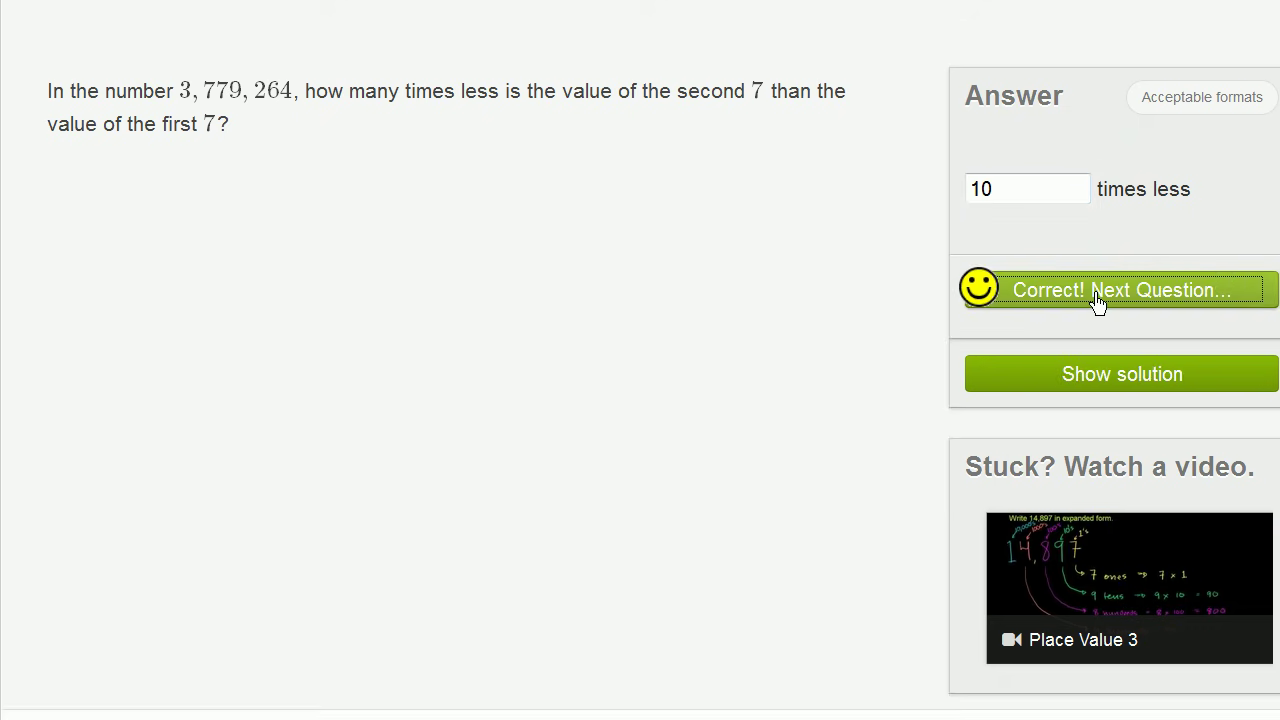
{"action": "left_click", "coordinate": [1040, 300]}
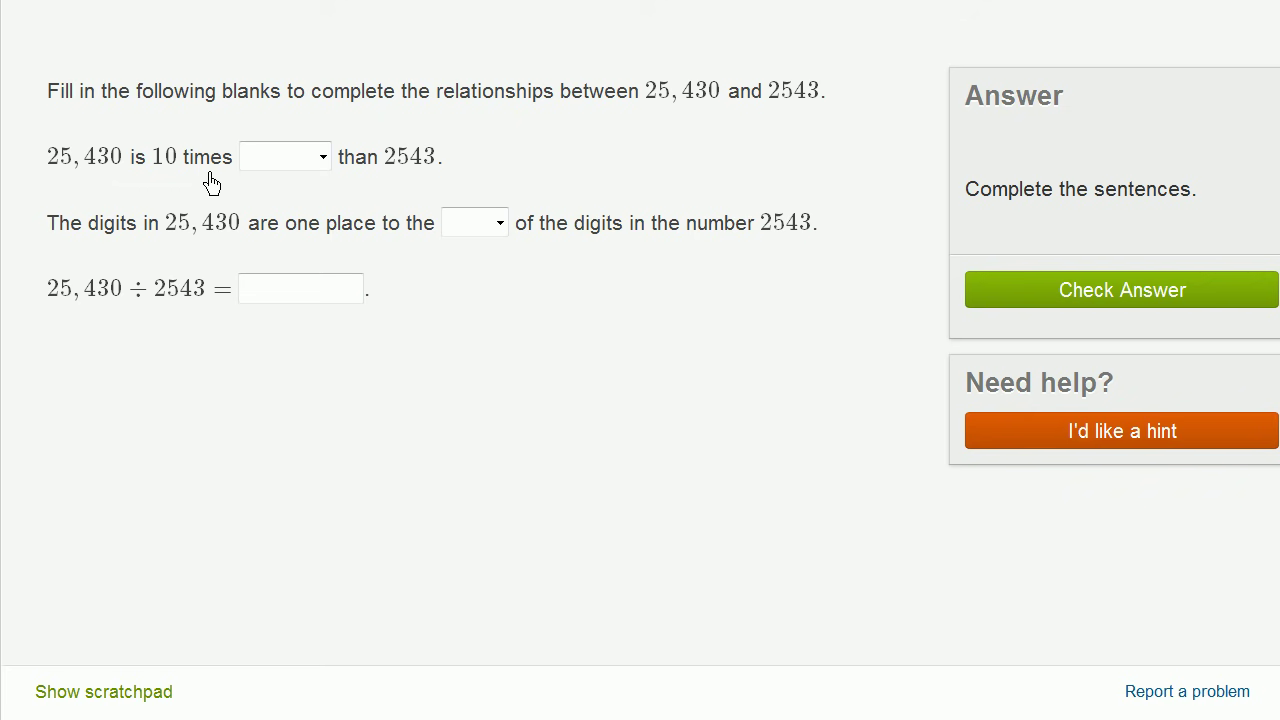
Select 'larger' so 25,430 reads 10 times larger than 2543.
{"action": "left_click", "coordinate": [325, 160]}
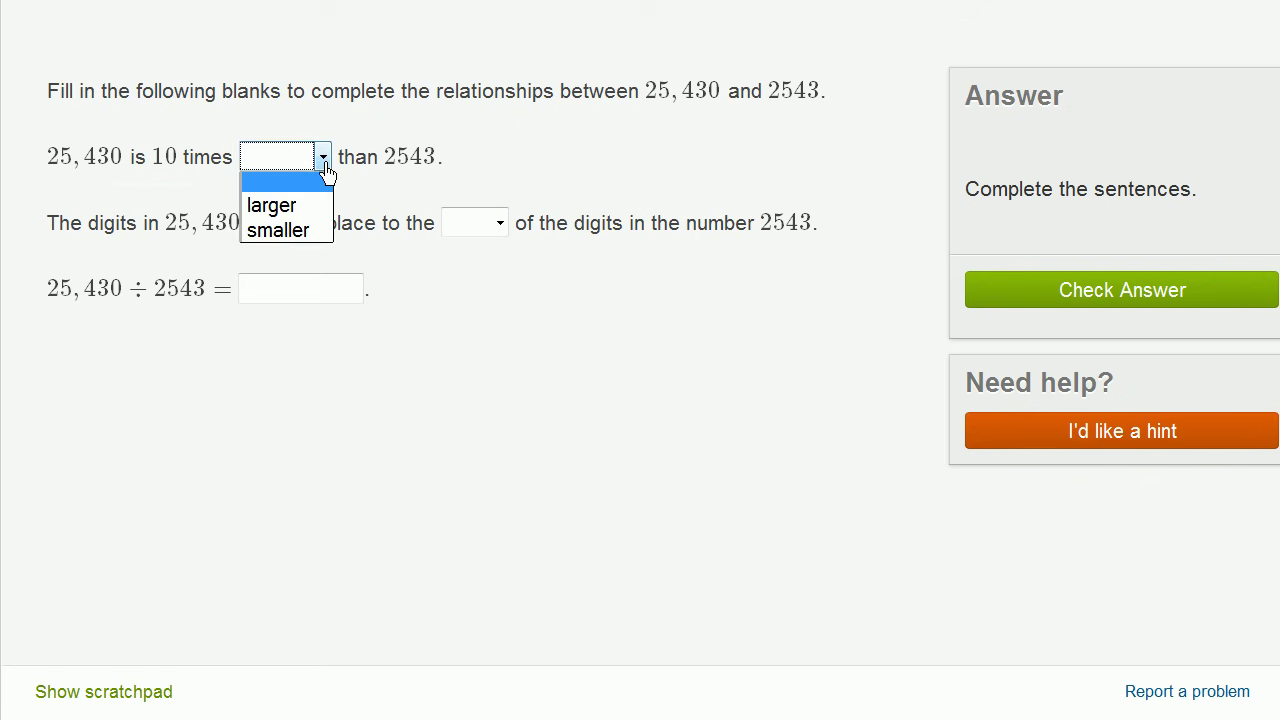
{"action": "left_click", "coordinate": [316, 206]}
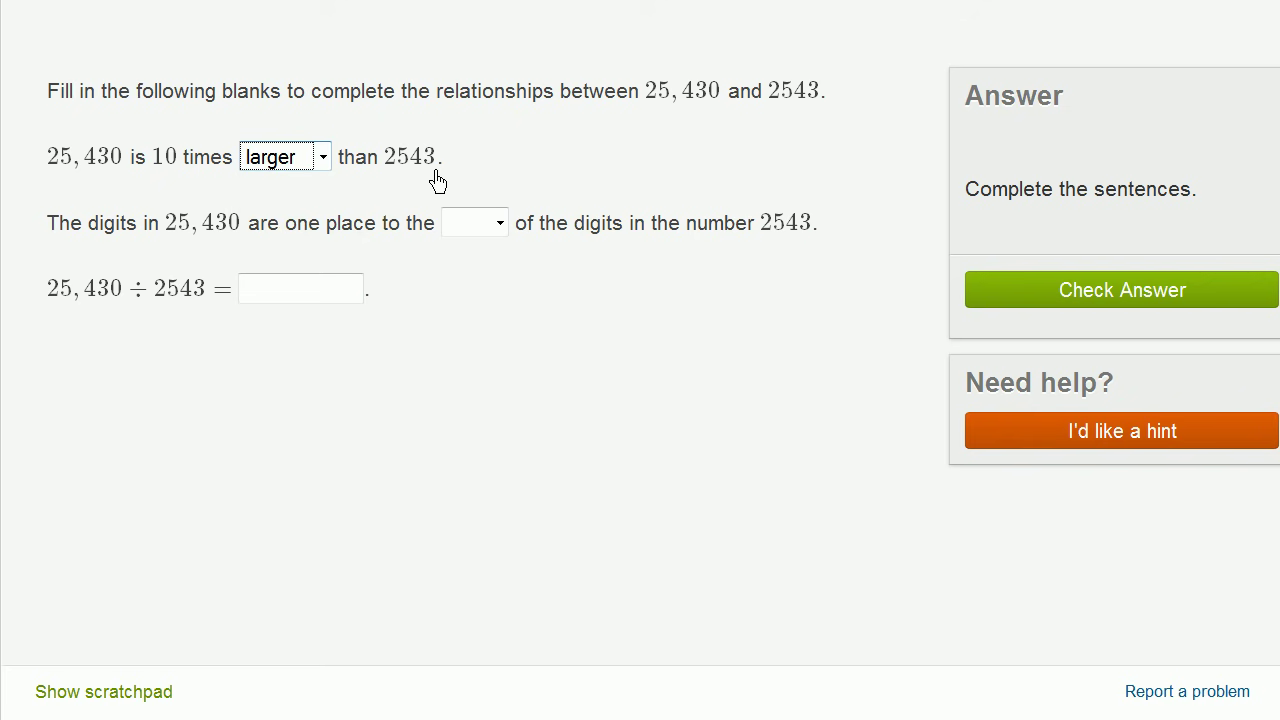
{"action": "left_click_drag", "start_coordinate": [390, 168], "coordinate": [440, 172]}
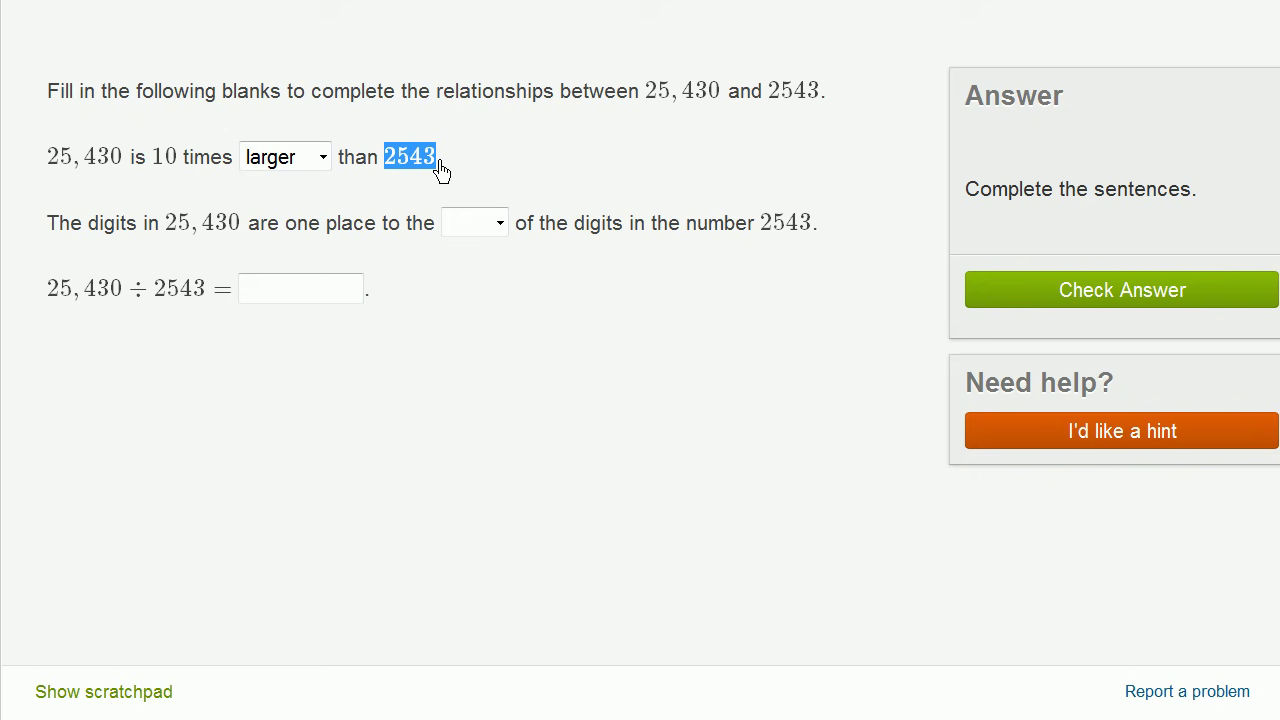
{"action": "left_click_drag", "start_coordinate": [48, 165], "coordinate": [122, 165]}
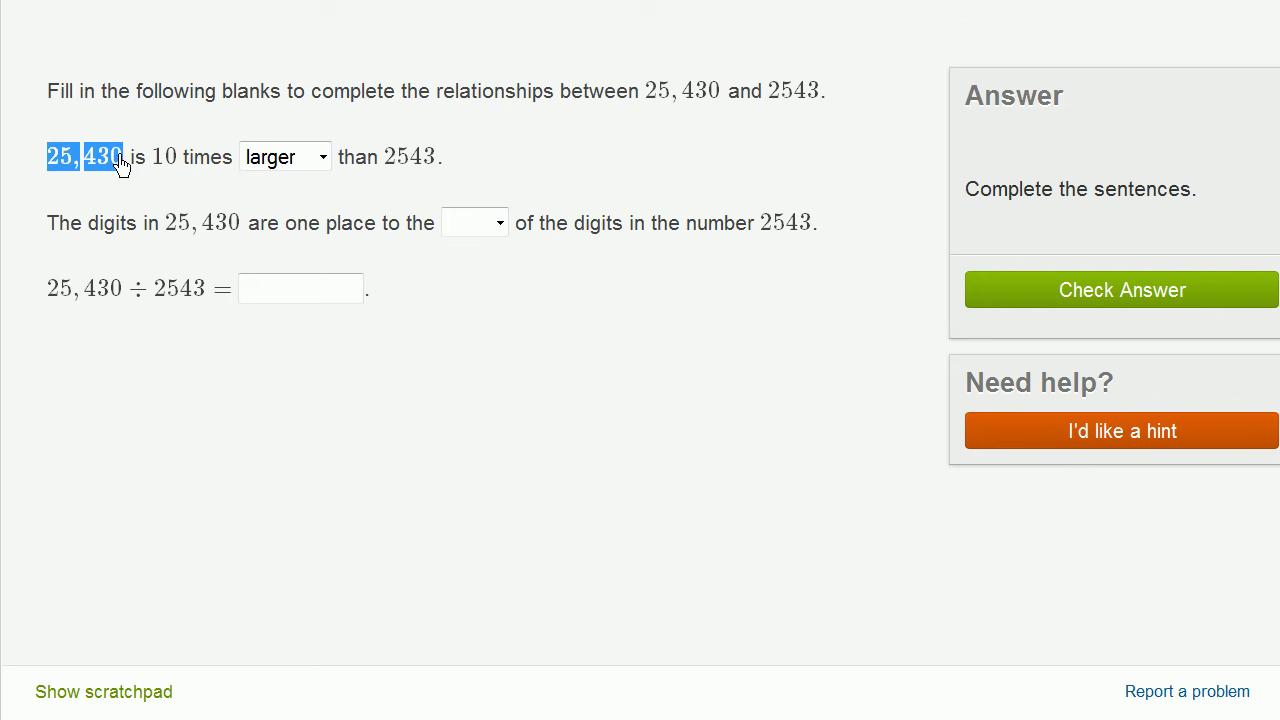
{"action": "left_click", "coordinate": [125, 192]}
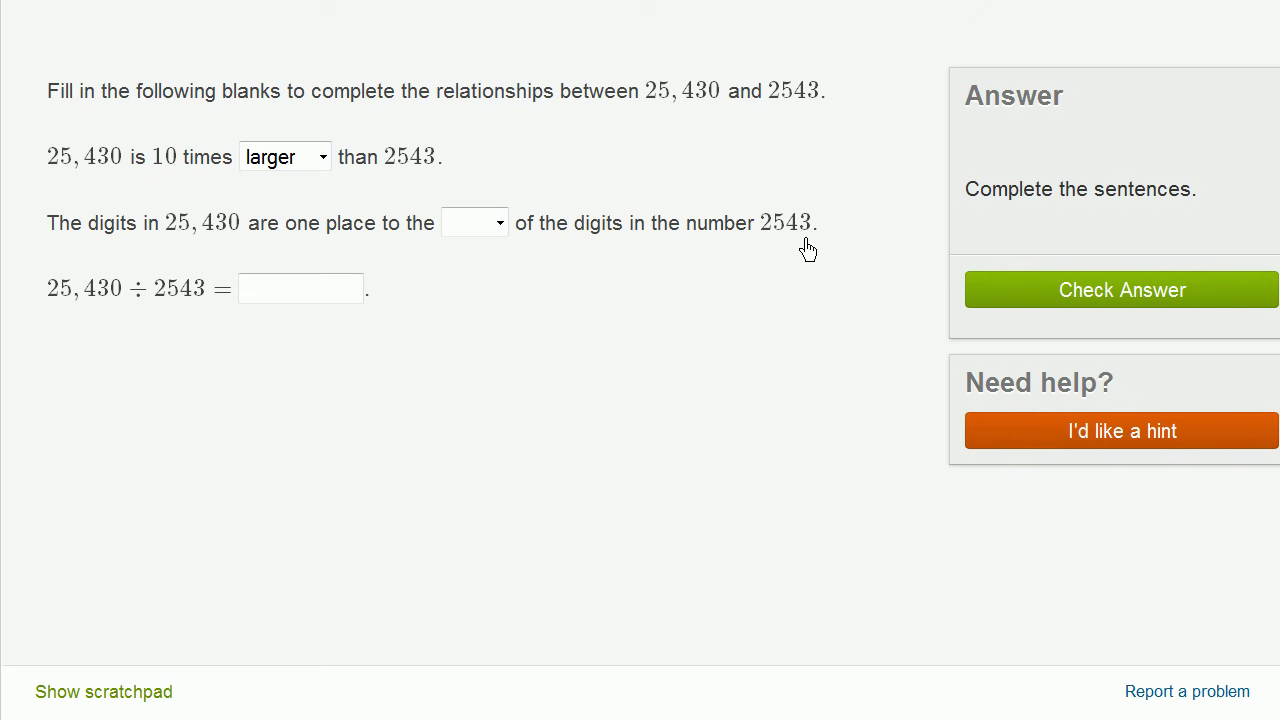
Highlight the 2s and 5s in 2543 and 25,430 to compare digit positions.
{"action": "left_click_drag", "start_coordinate": [774, 227], "coordinate": [765, 229]}
{"action": "left_click_drag", "start_coordinate": [177, 230], "coordinate": [169, 230]}
{"action": "left_click_drag", "start_coordinate": [774, 229], "coordinate": [785, 232]}
{"action": "left_click", "coordinate": [181, 231]}
{"action": "left_click_drag", "start_coordinate": [183, 232], "coordinate": [188, 233]}
{"action": "left_click_drag", "start_coordinate": [170, 232], "coordinate": [232, 230]}
Choose 'left' for the digit shift in the second sentence.
{"action": "left_click", "coordinate": [499, 223]}
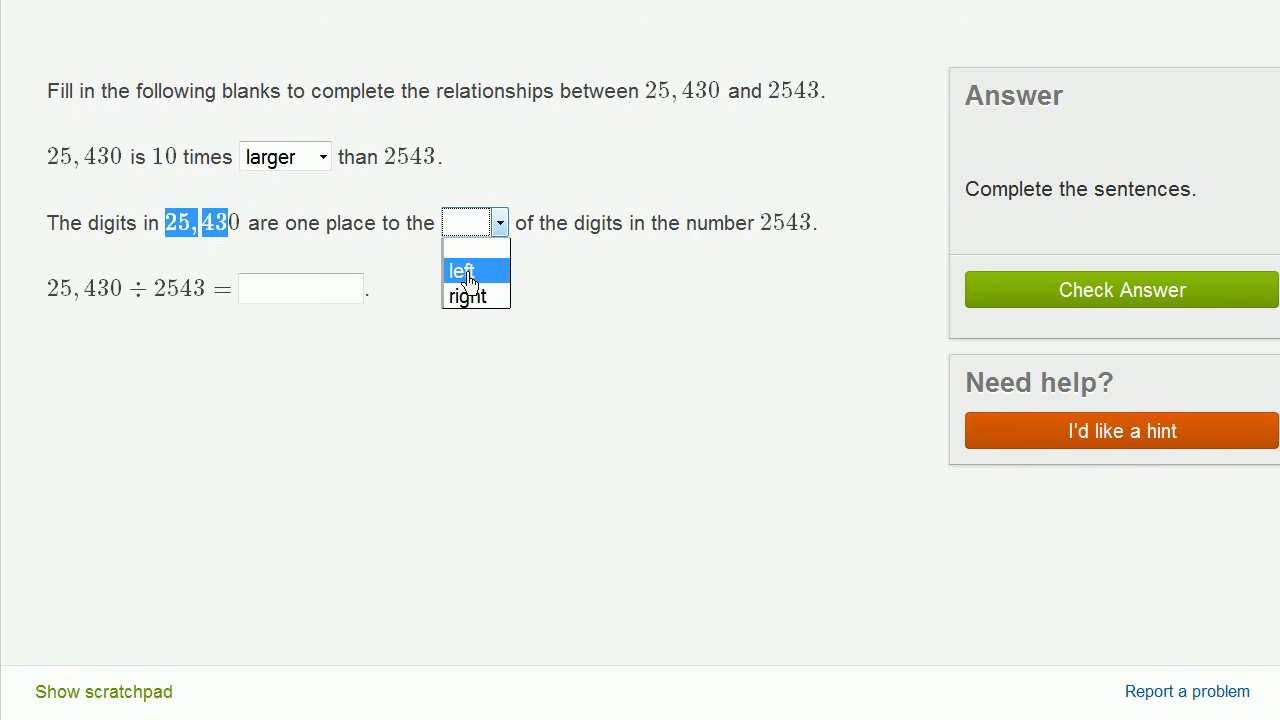
{"action": "left_click", "coordinate": [458, 268]}
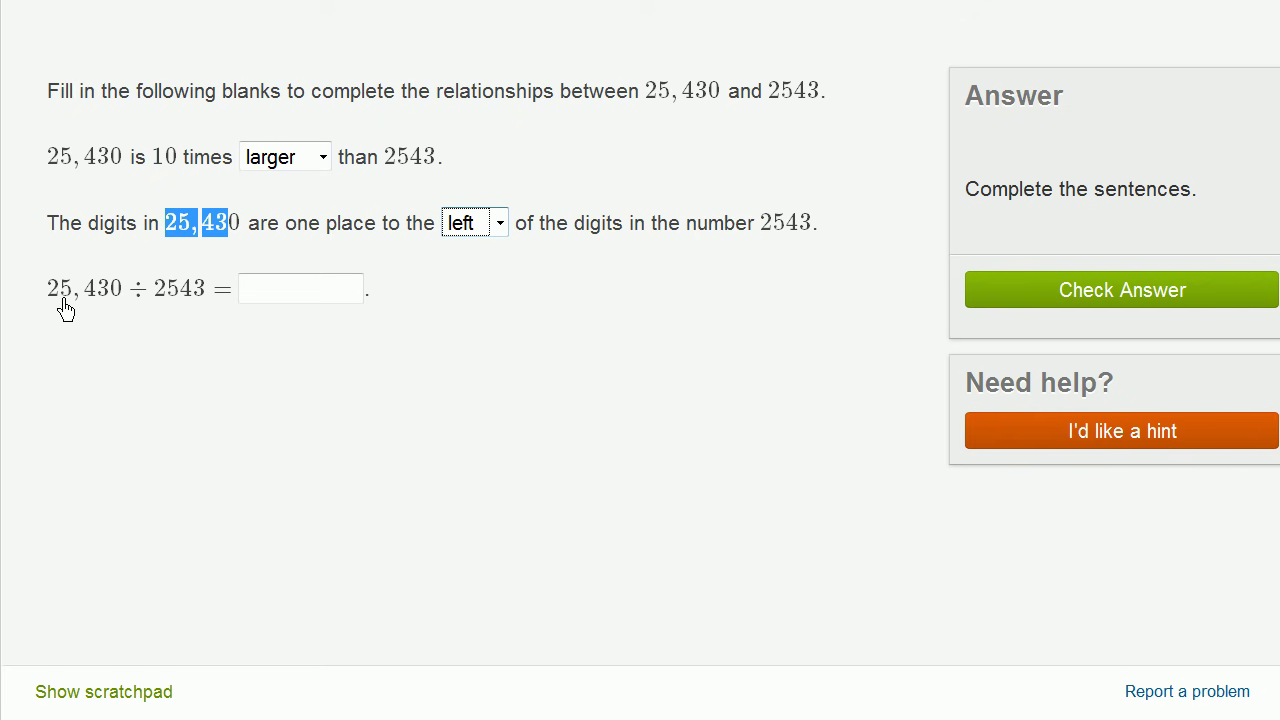
{"action": "left_click_drag", "start_coordinate": [48, 294], "coordinate": [206, 309]}
{"action": "left_click", "coordinate": [194, 320]}
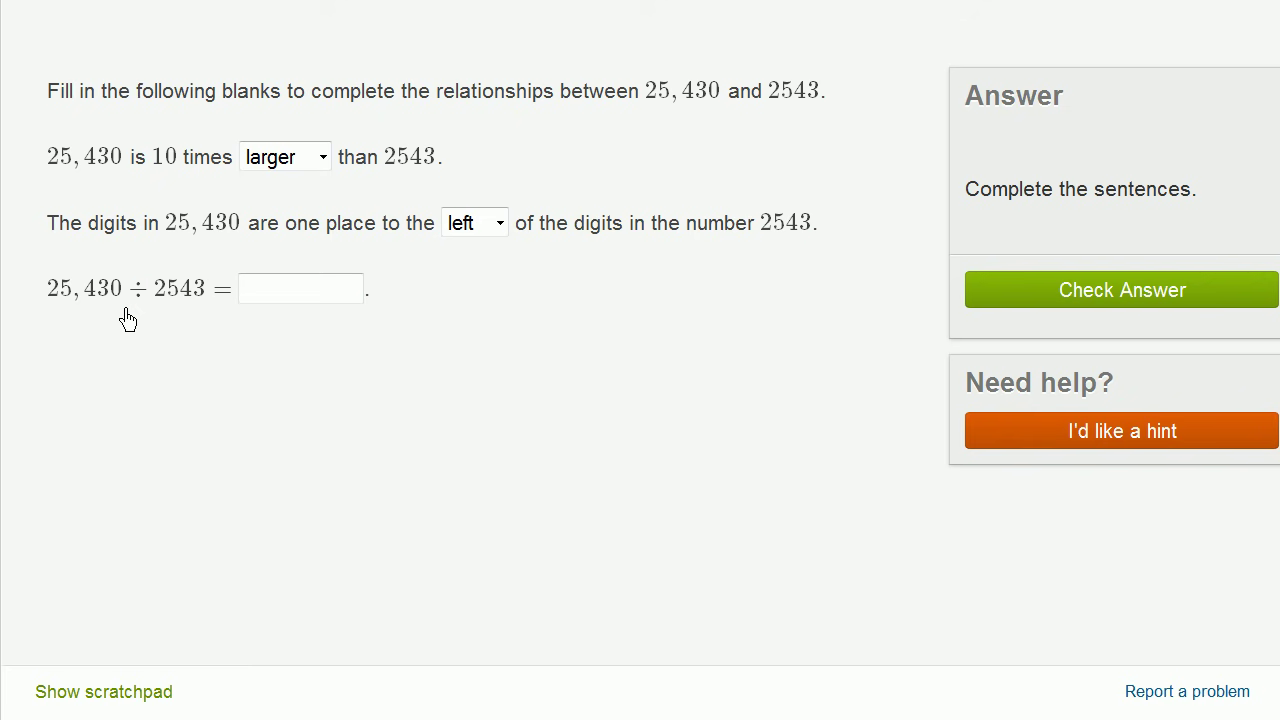
{"action": "left_click_drag", "start_coordinate": [52, 290], "coordinate": [206, 310]}
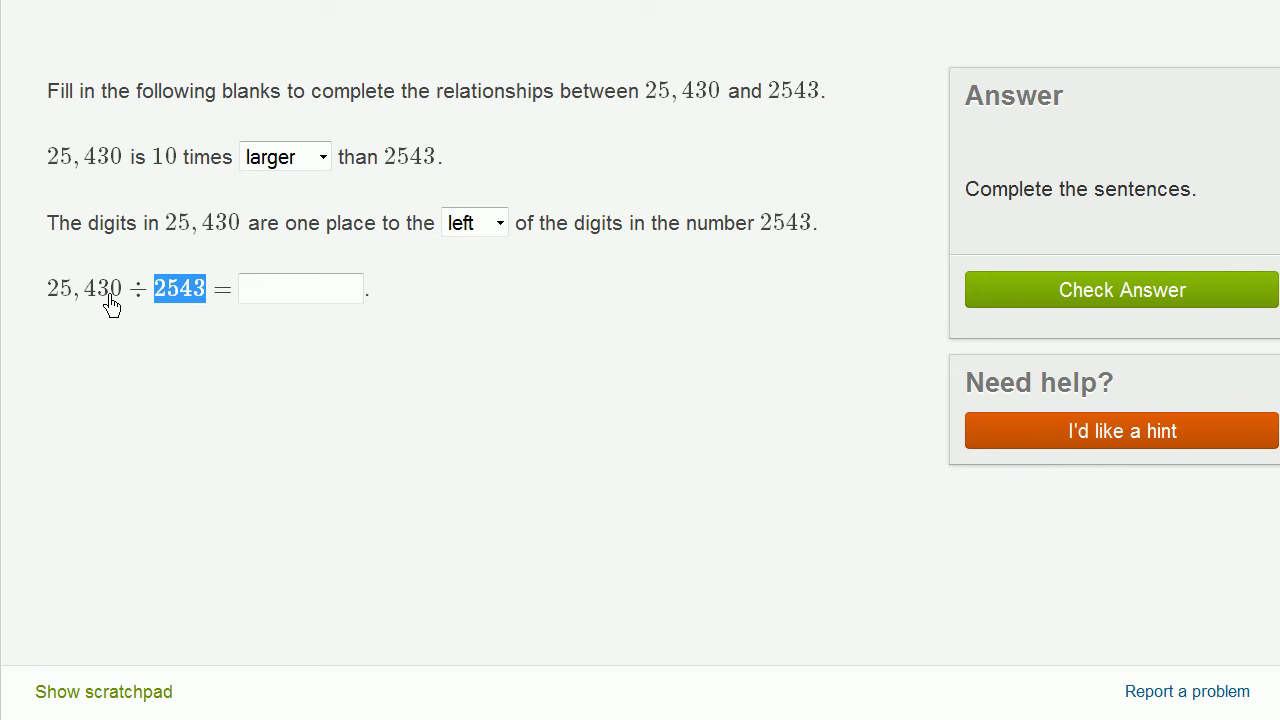
Enter 10 as the division result and check the answers.
{"action": "left_click", "coordinate": [250, 294]}
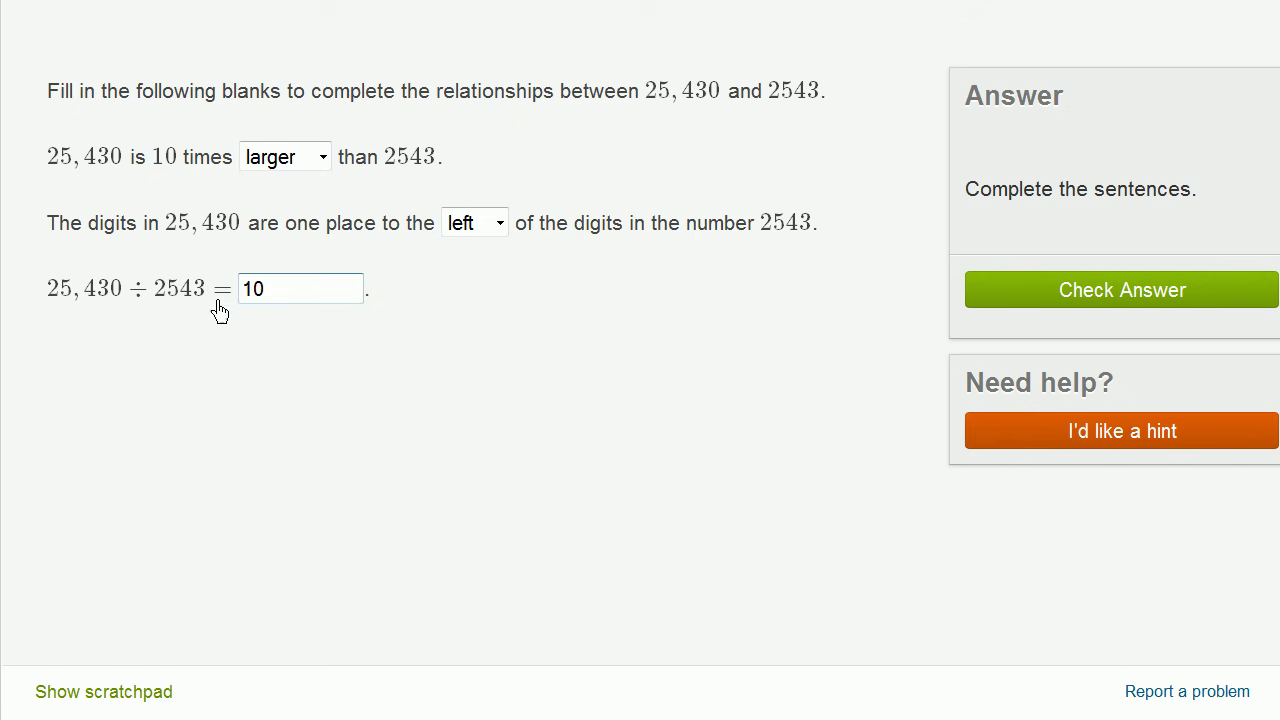
{"action": "left_click_drag", "start_coordinate": [47, 298], "coordinate": [193, 295]}
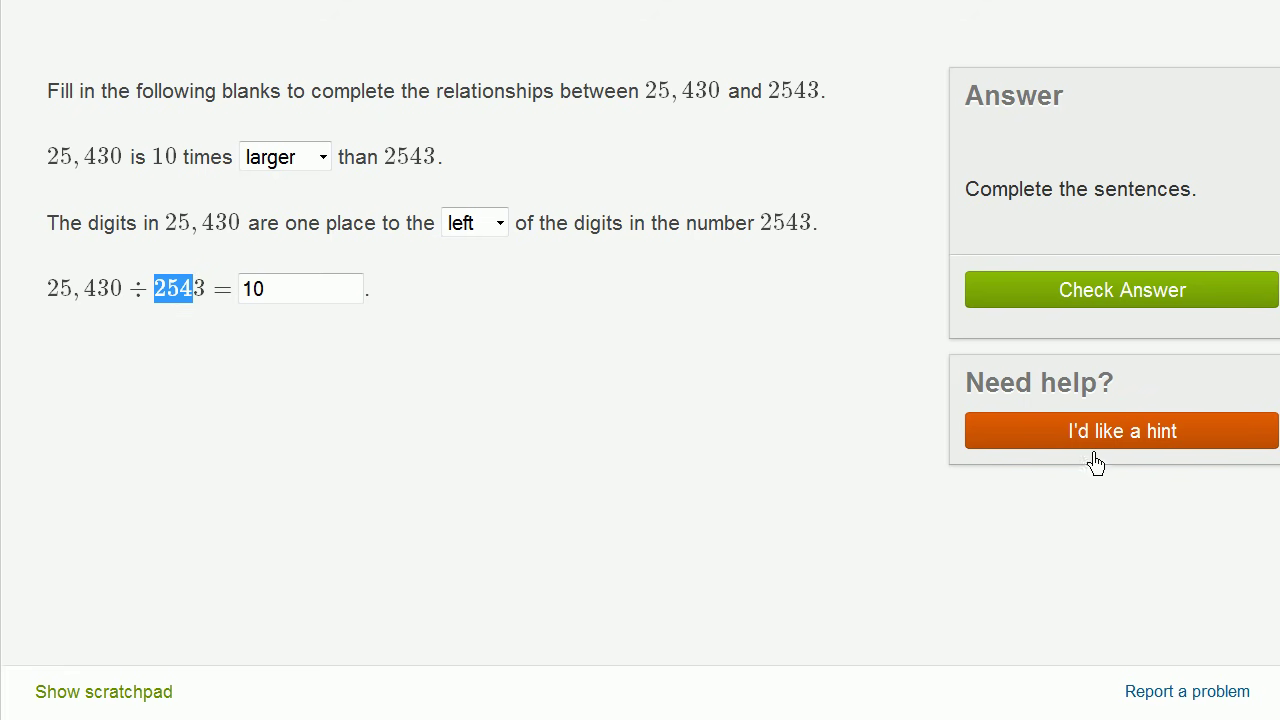
{"action": "left_click", "coordinate": [1180, 320]}
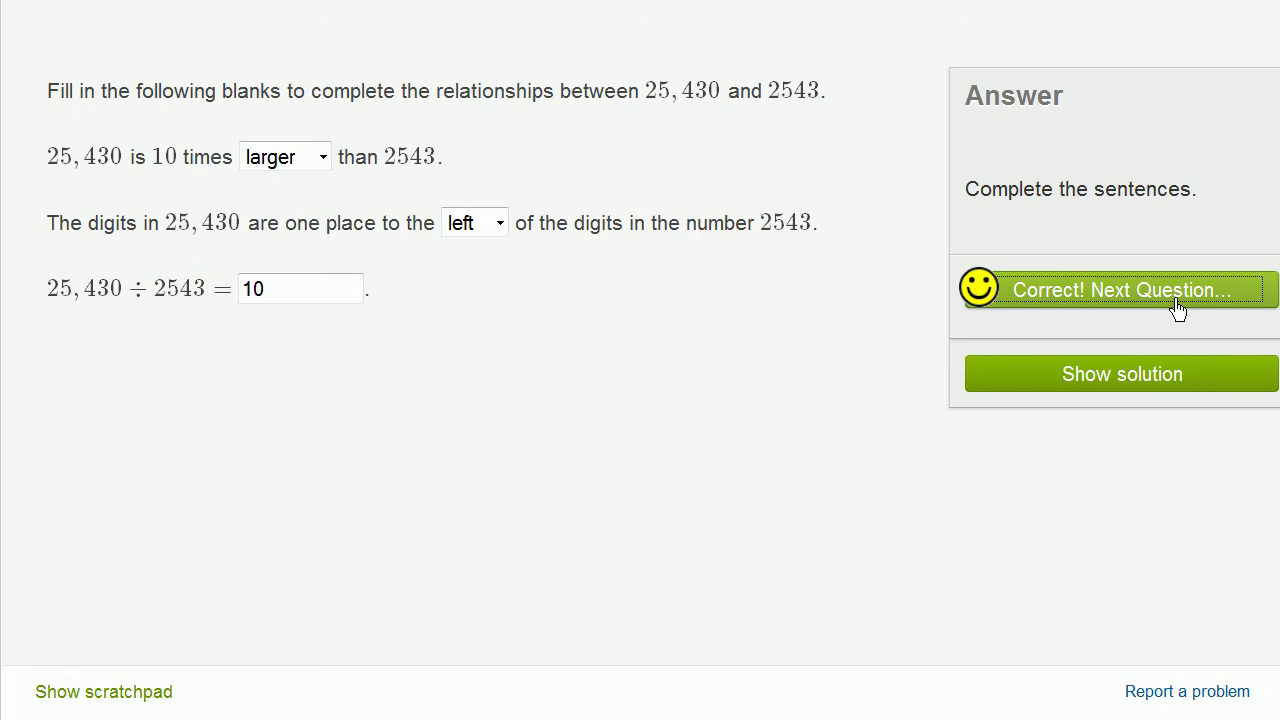